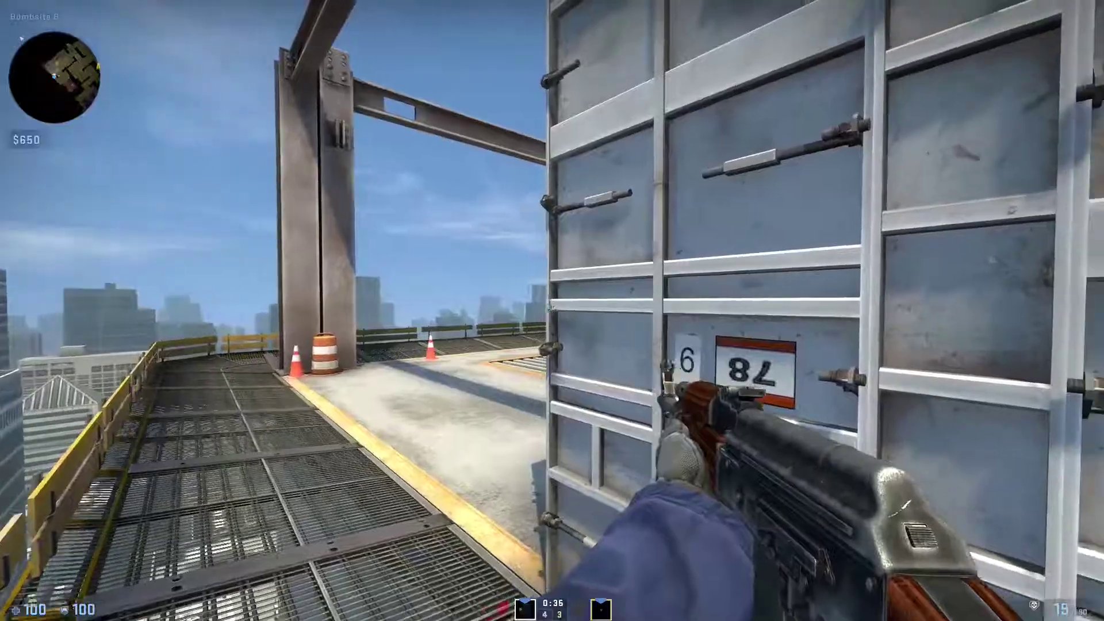
click(552, 310)
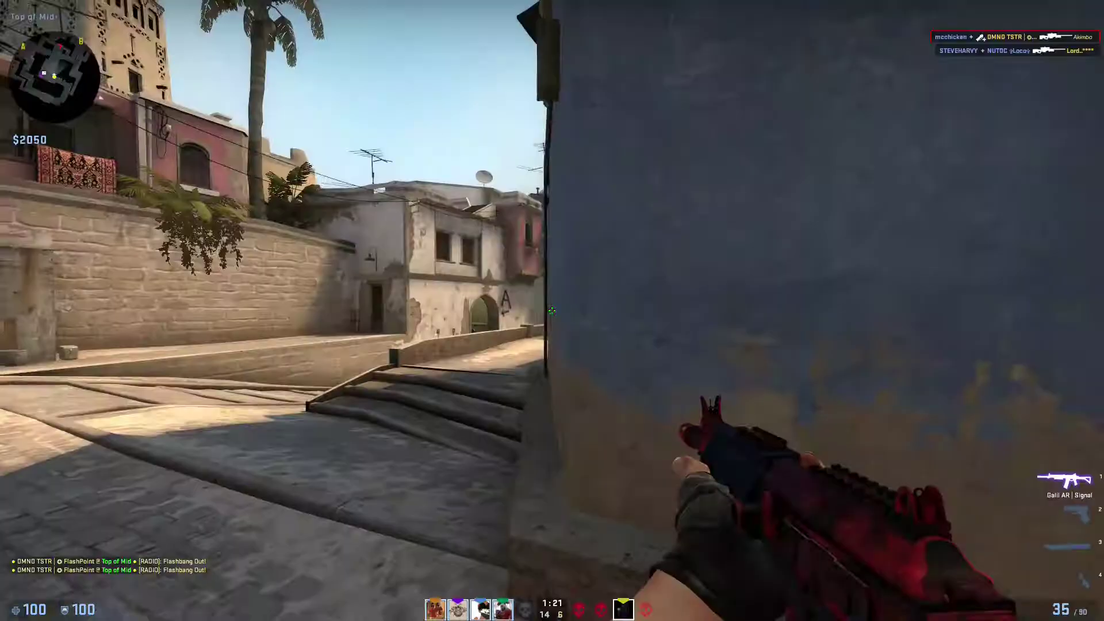
click(552, 312)
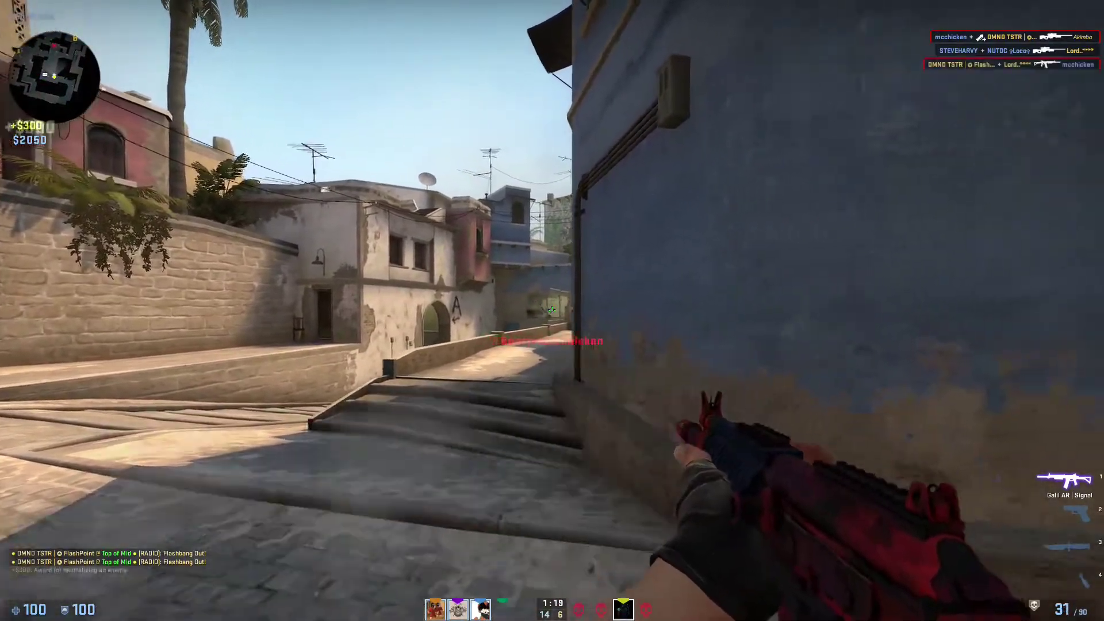
key(3)
key(1)
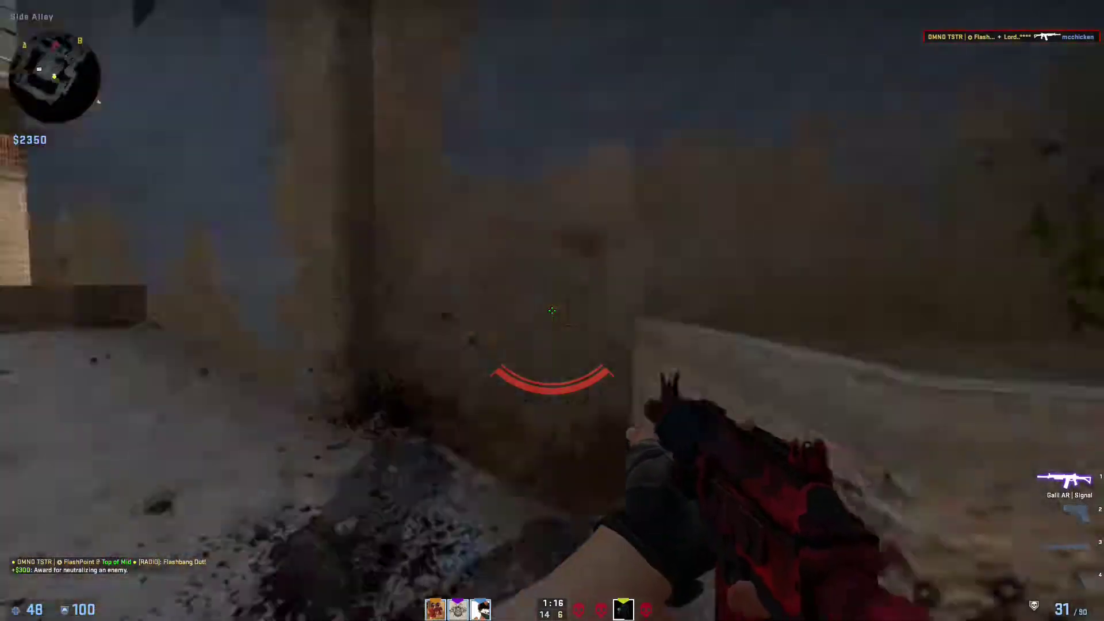
click(552, 311)
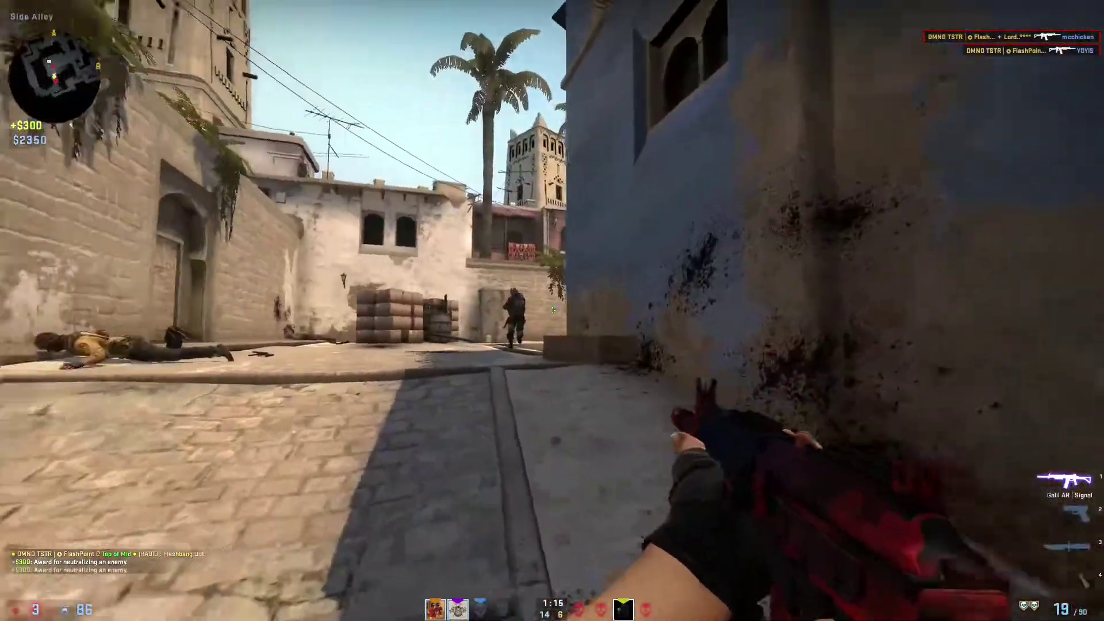
click(552, 311)
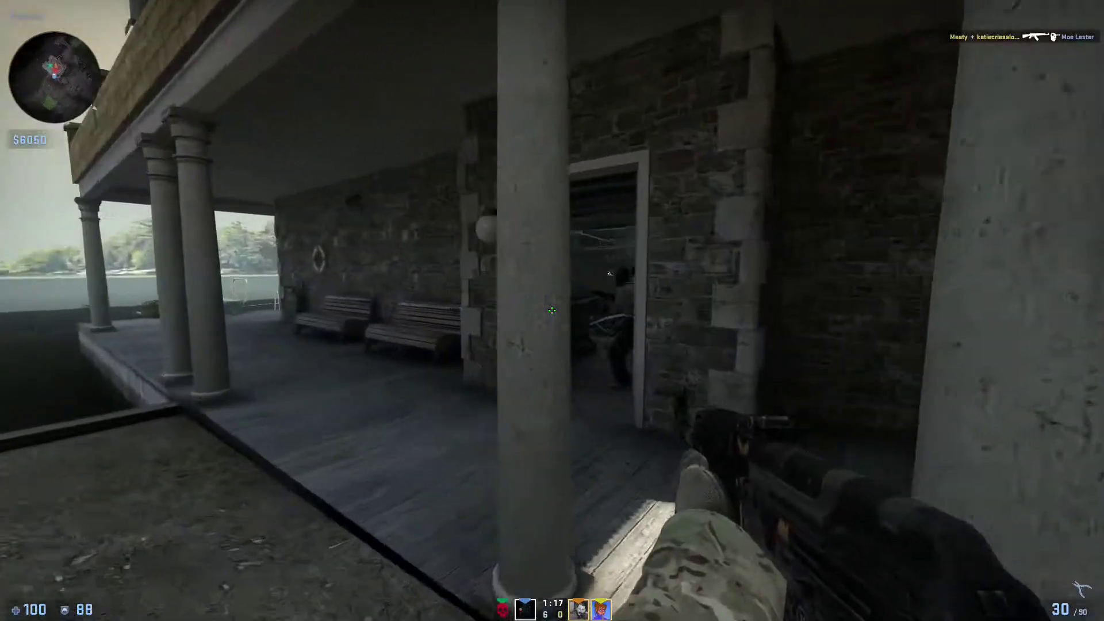
click(552, 310)
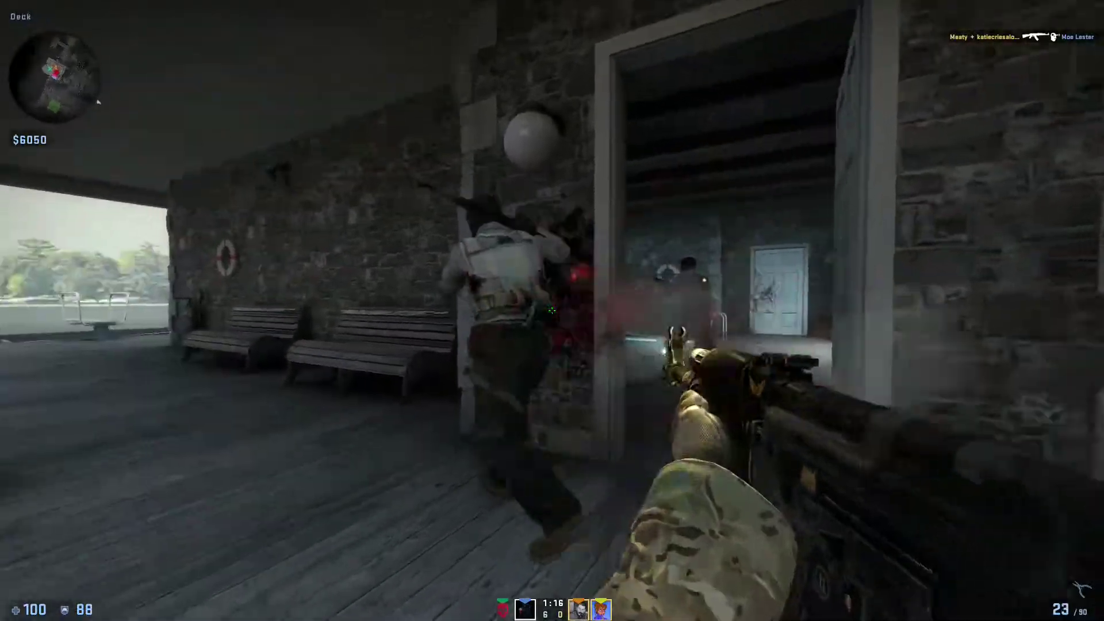
click(552, 311)
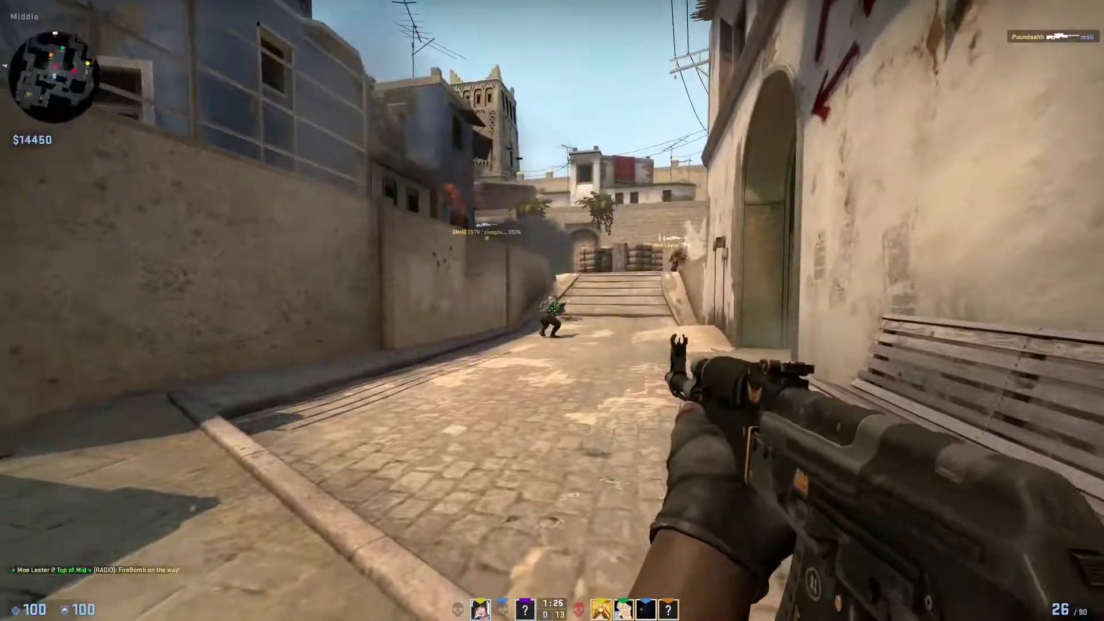
click(552, 310)
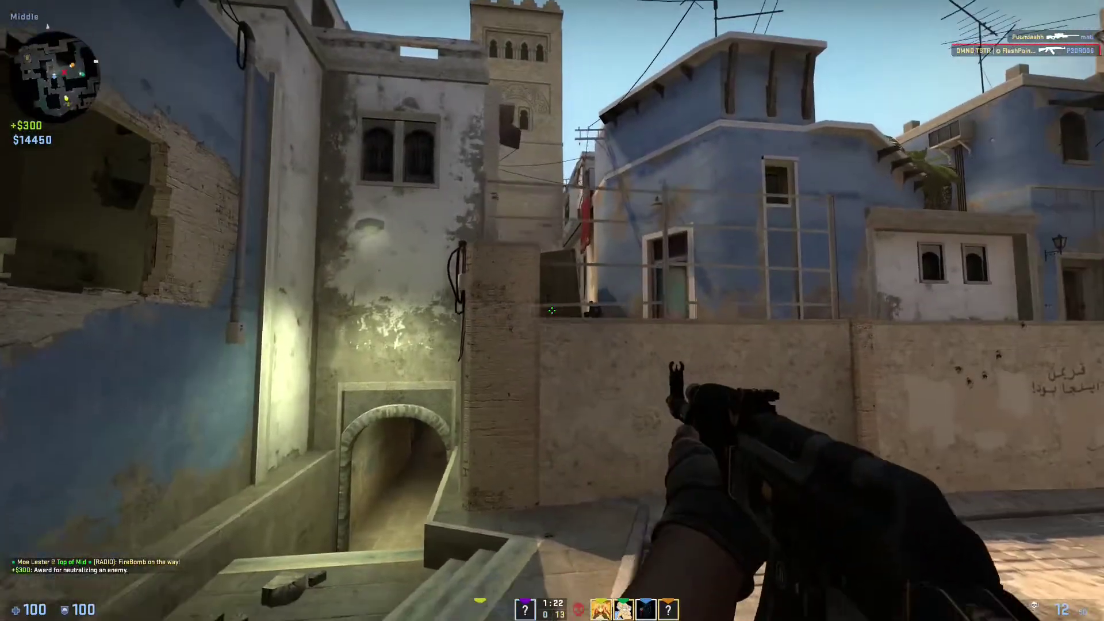
click(552, 310)
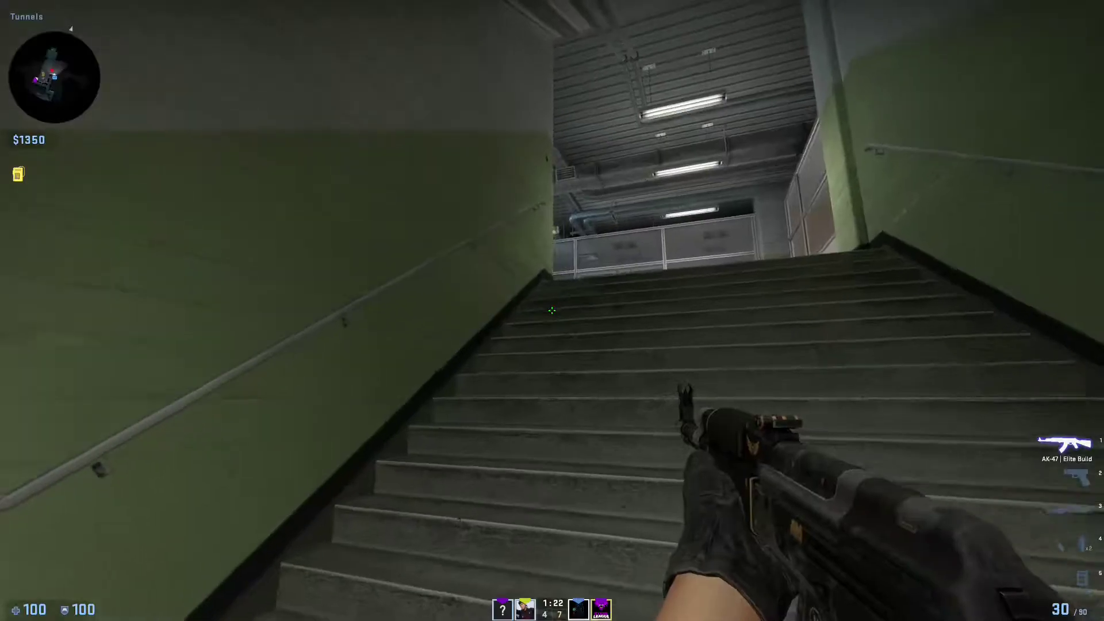
click(552, 310)
click(552, 311)
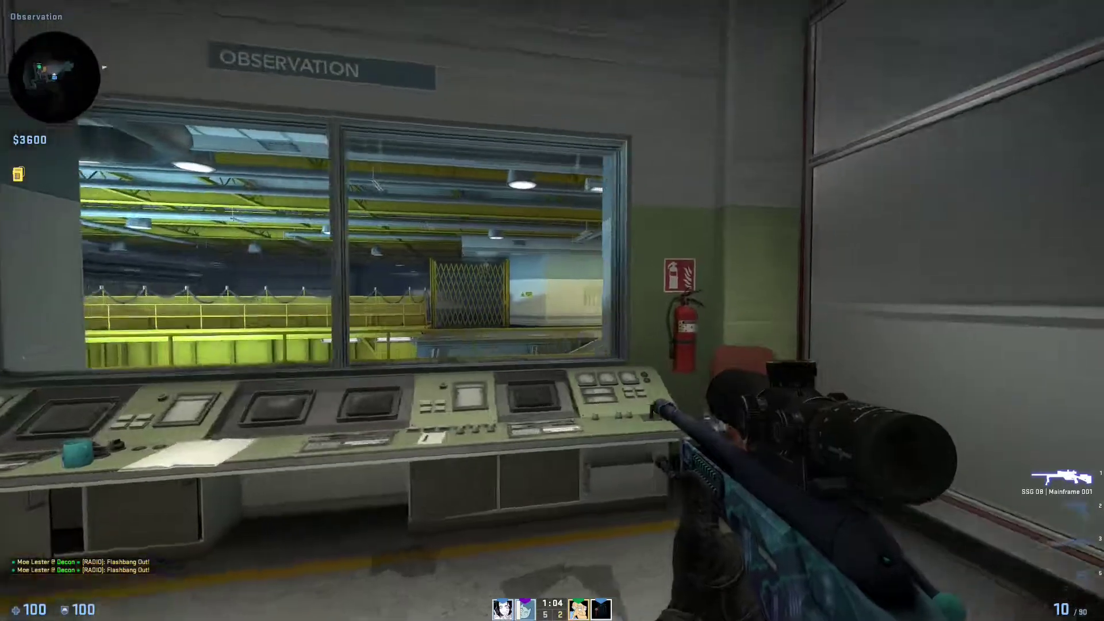
right_click(553, 311)
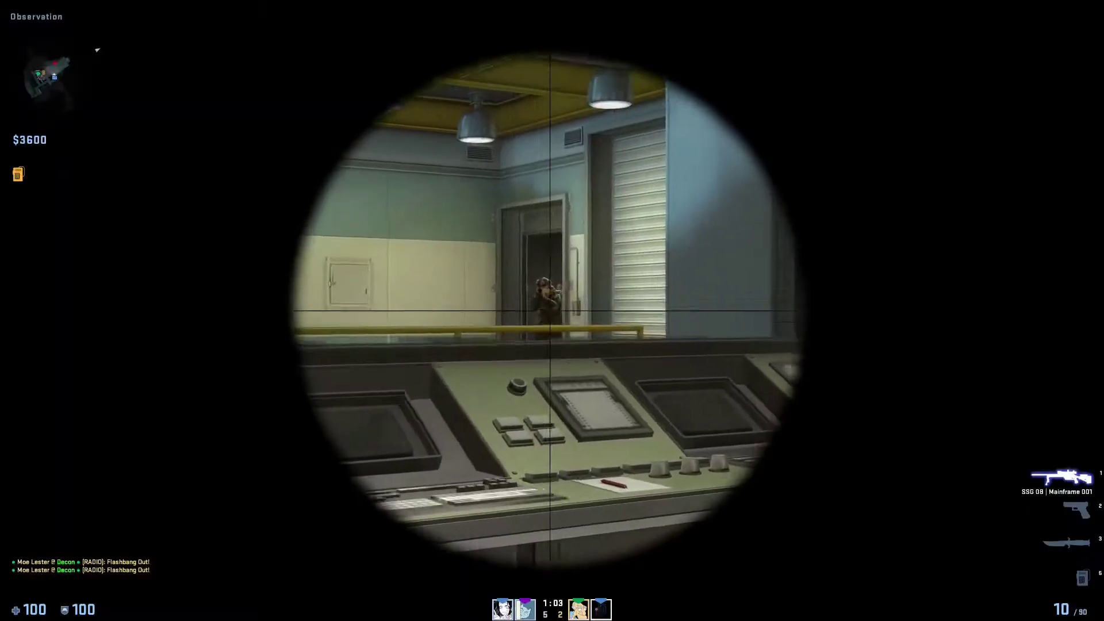
click(552, 310)
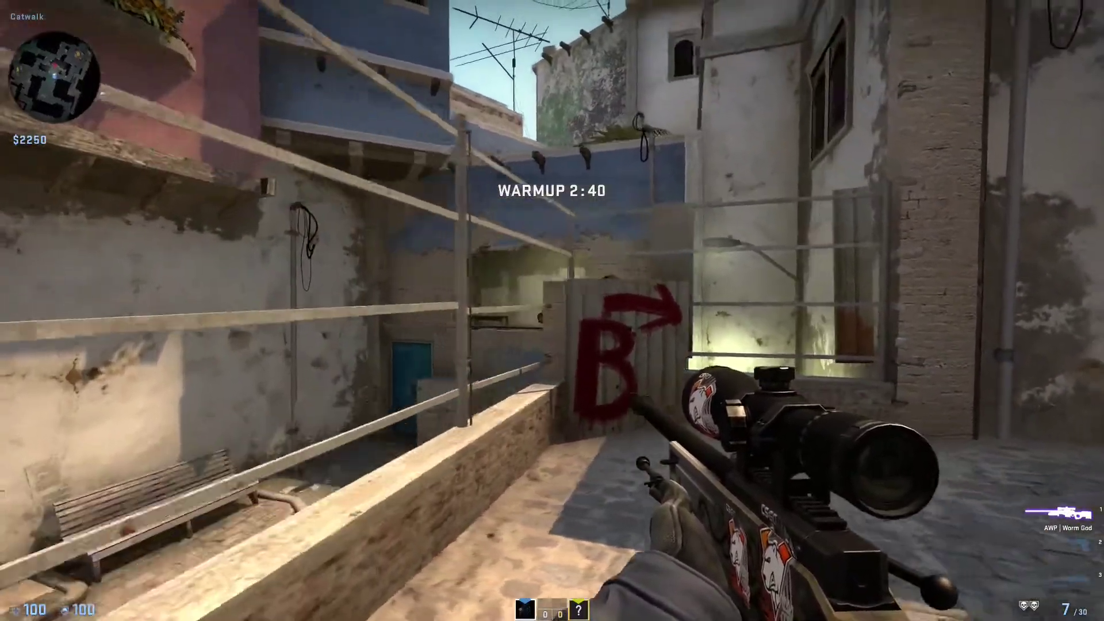
key(3)
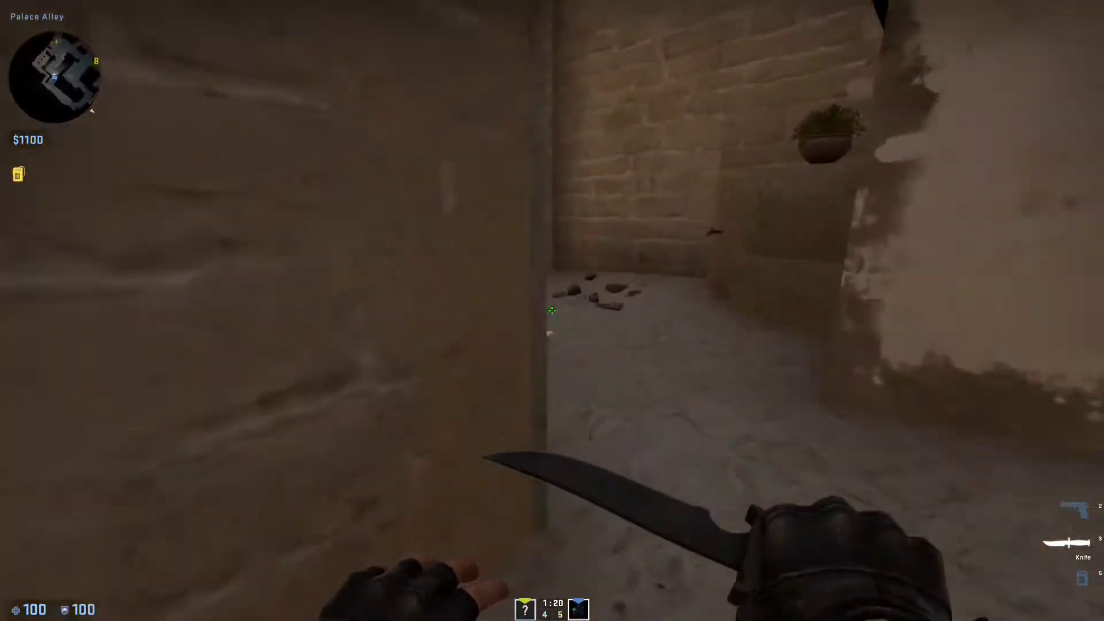
key(2)
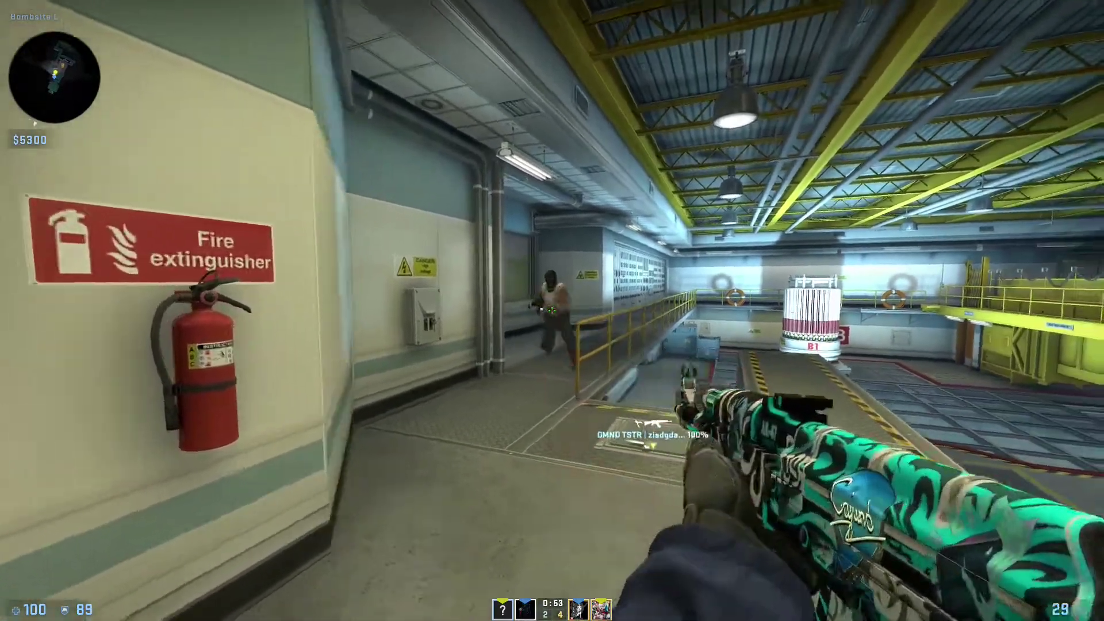
click(552, 311)
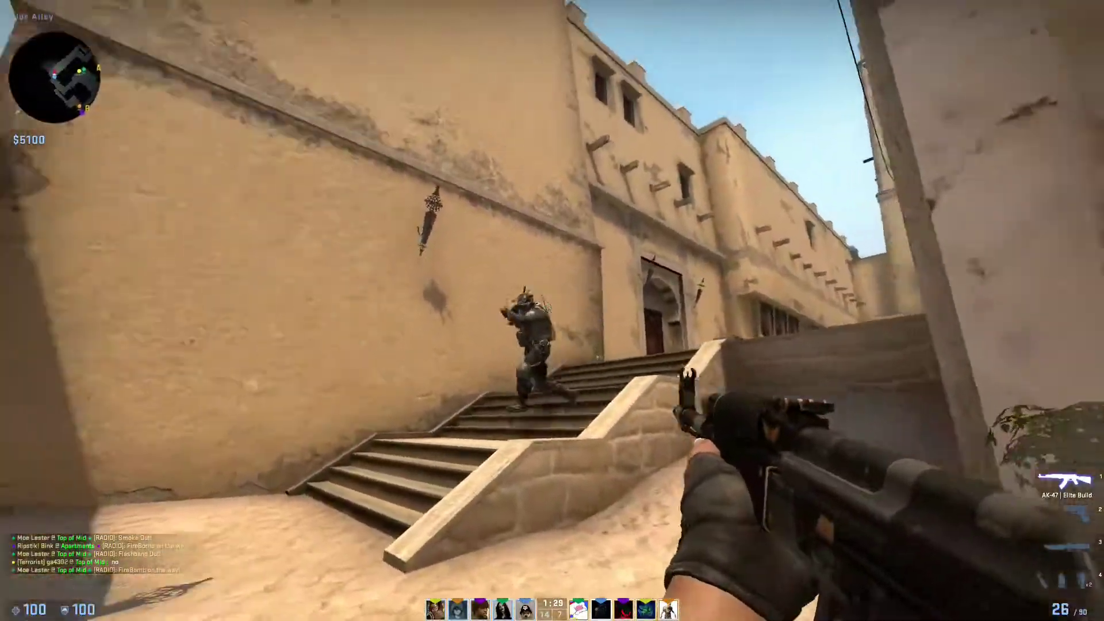
click(552, 311)
key(w)
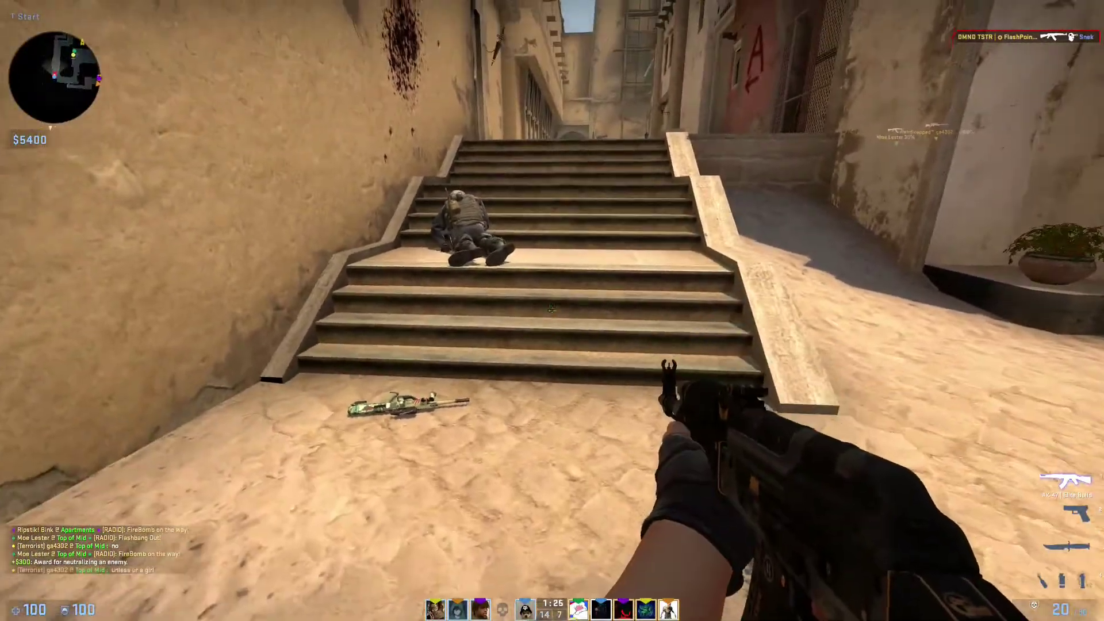
key(w)
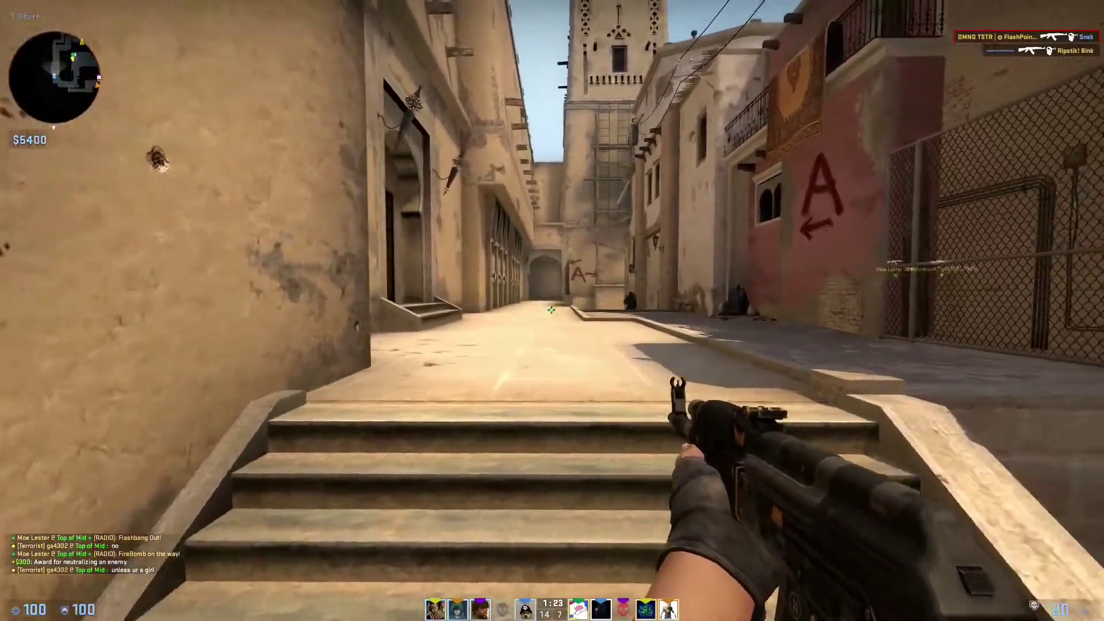
click(553, 311)
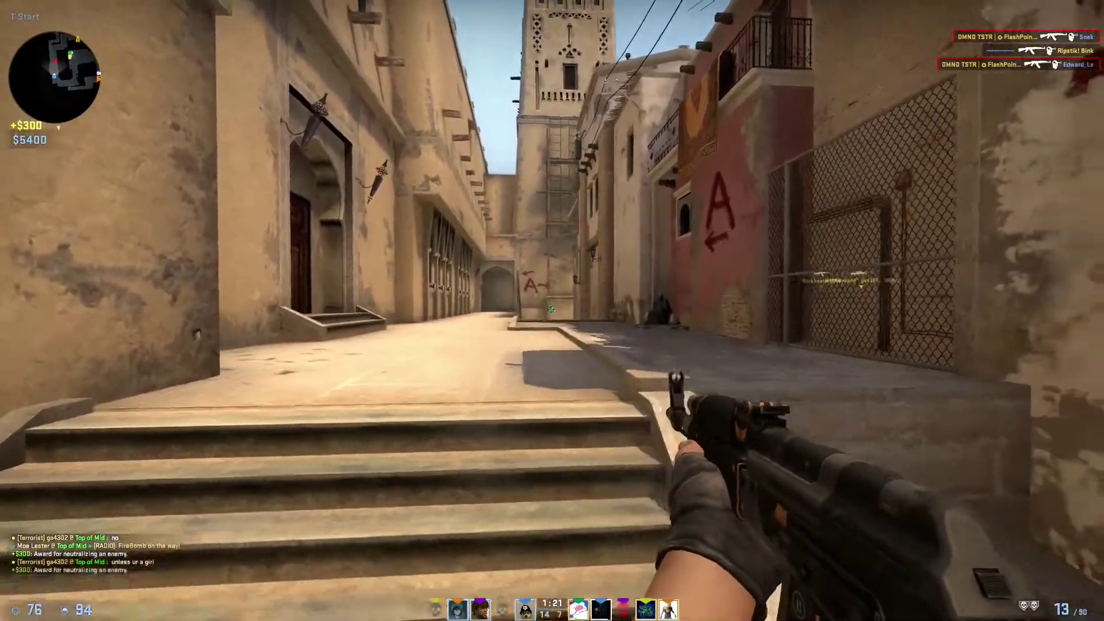
key(w)
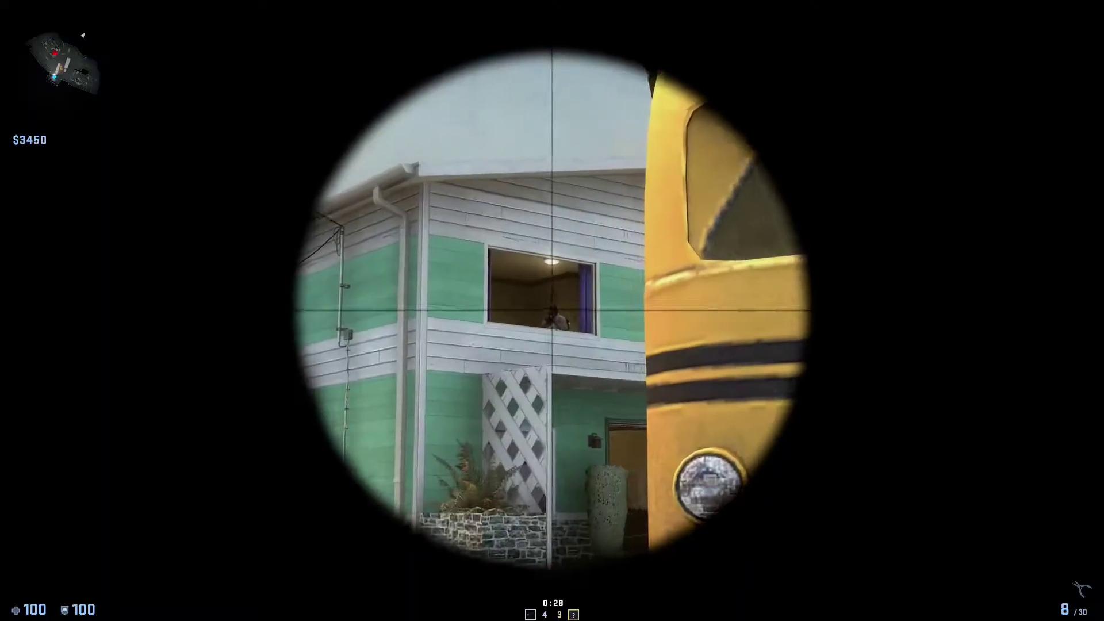
click(553, 311)
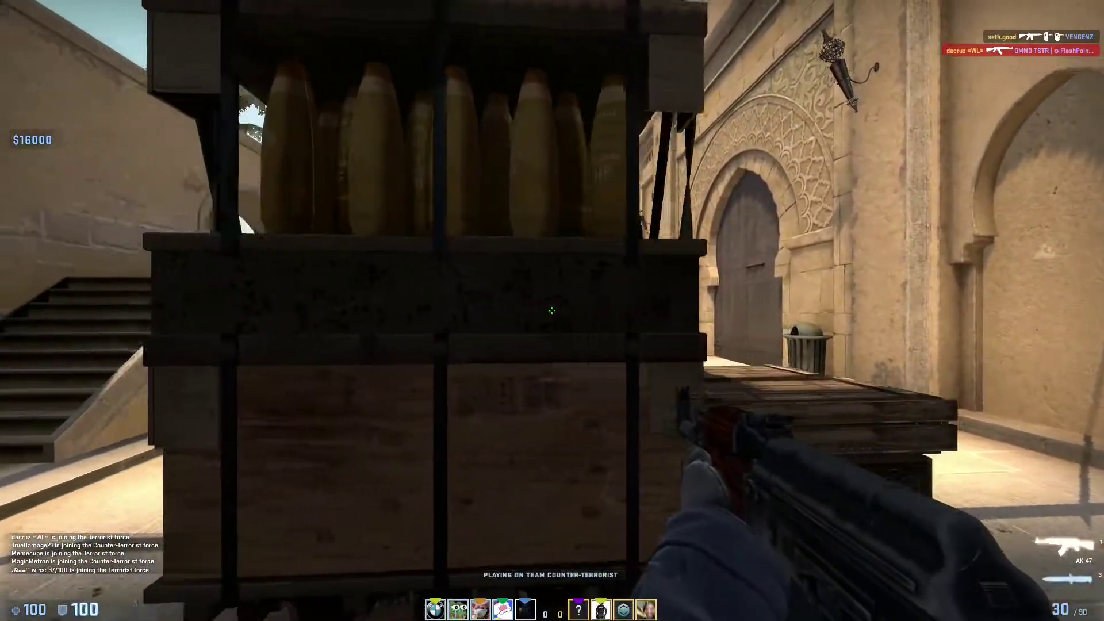
key(a)
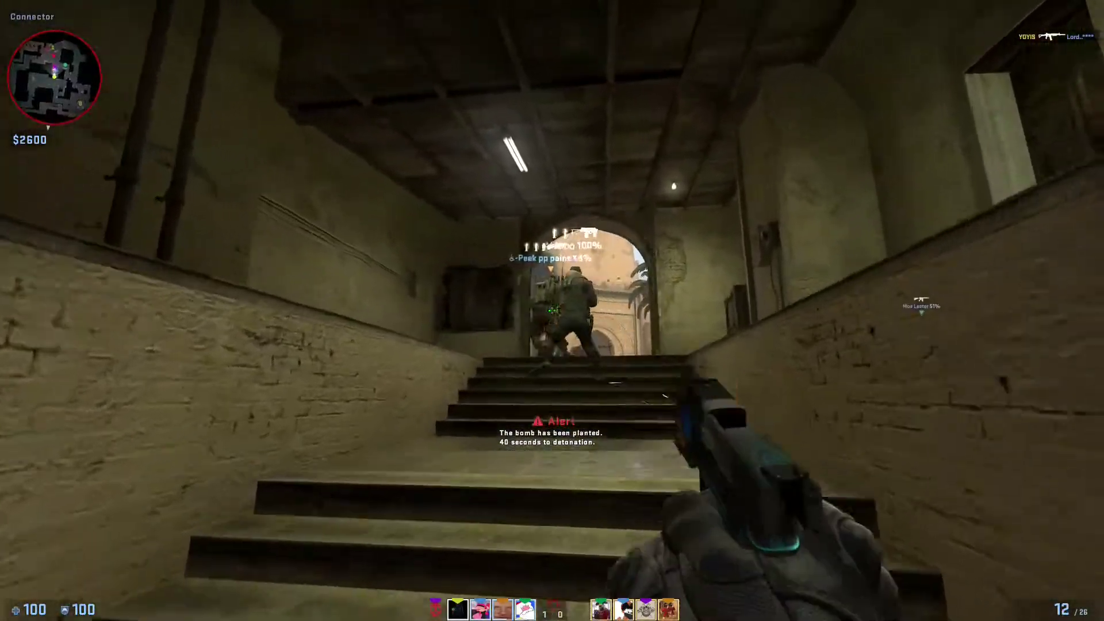
key(w)
click(552, 310)
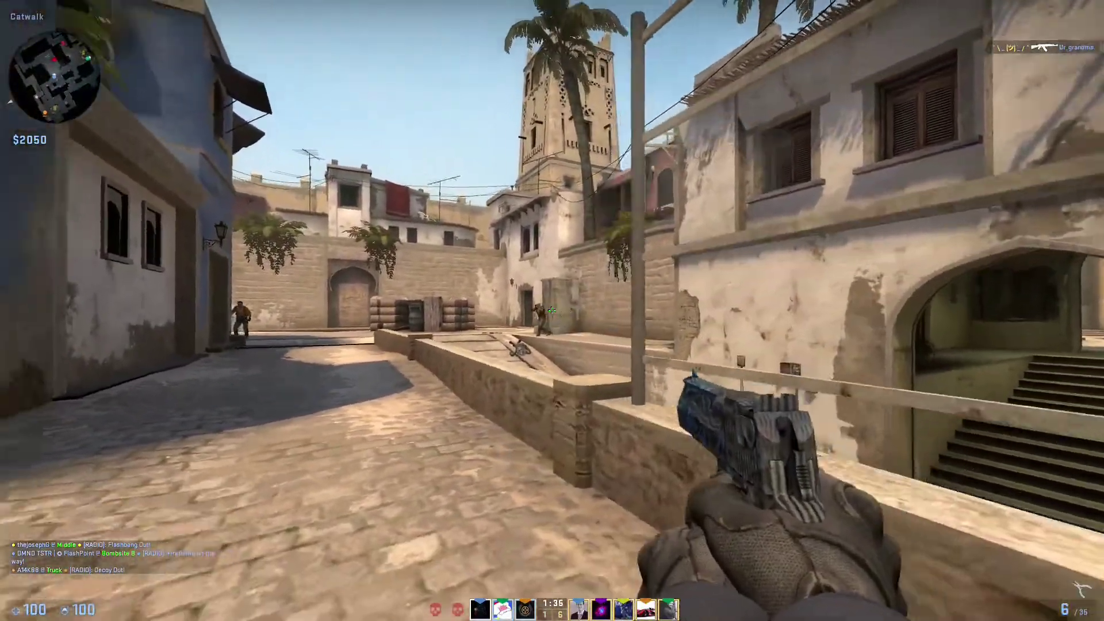
click(552, 310)
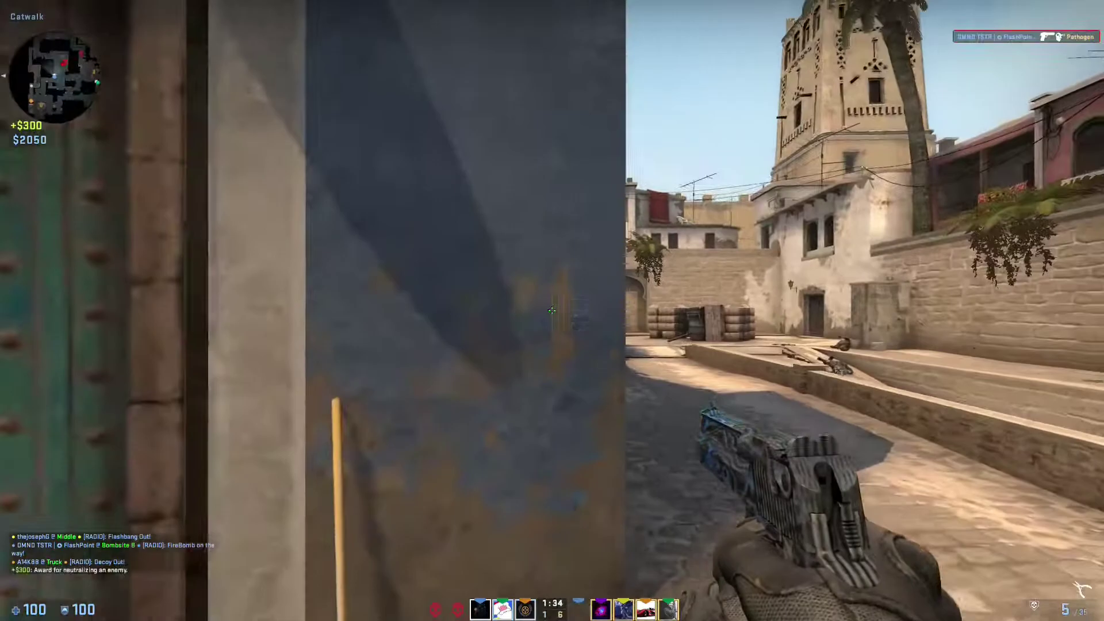